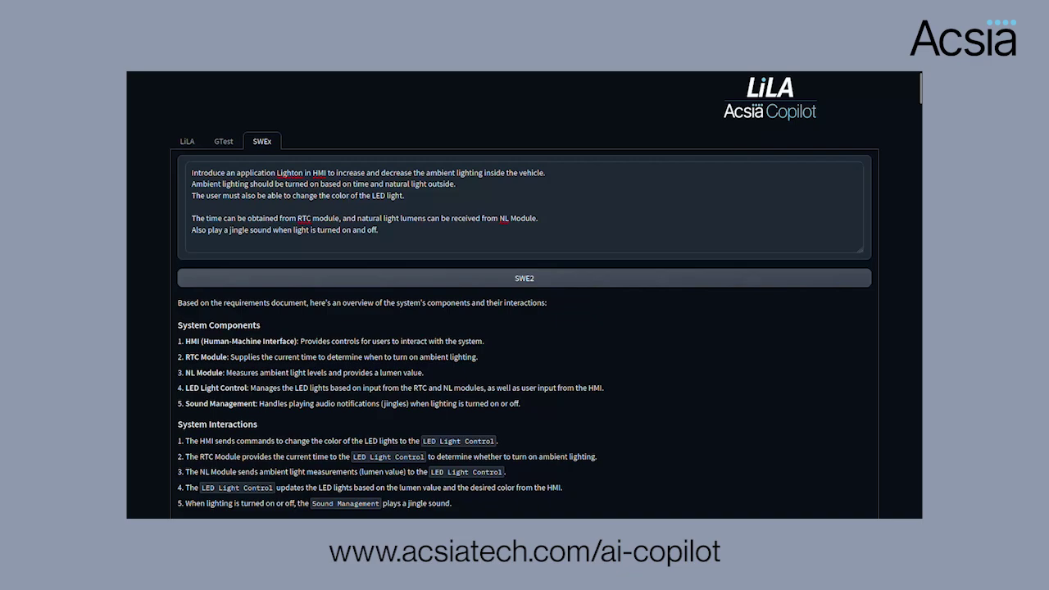
Review the SWE2 output for the Lighton application, covering the system components, their interactions and the UML diagram
scroll(525, 328, "down", 3)
scroll(524, 328, "down", 3)
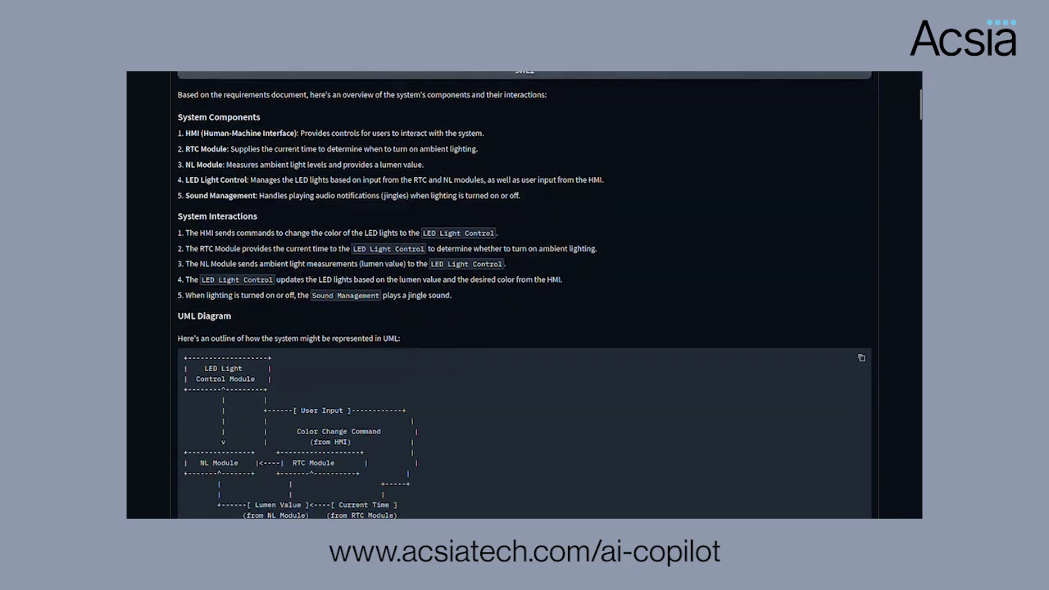
scroll(524, 295, "up", 3)
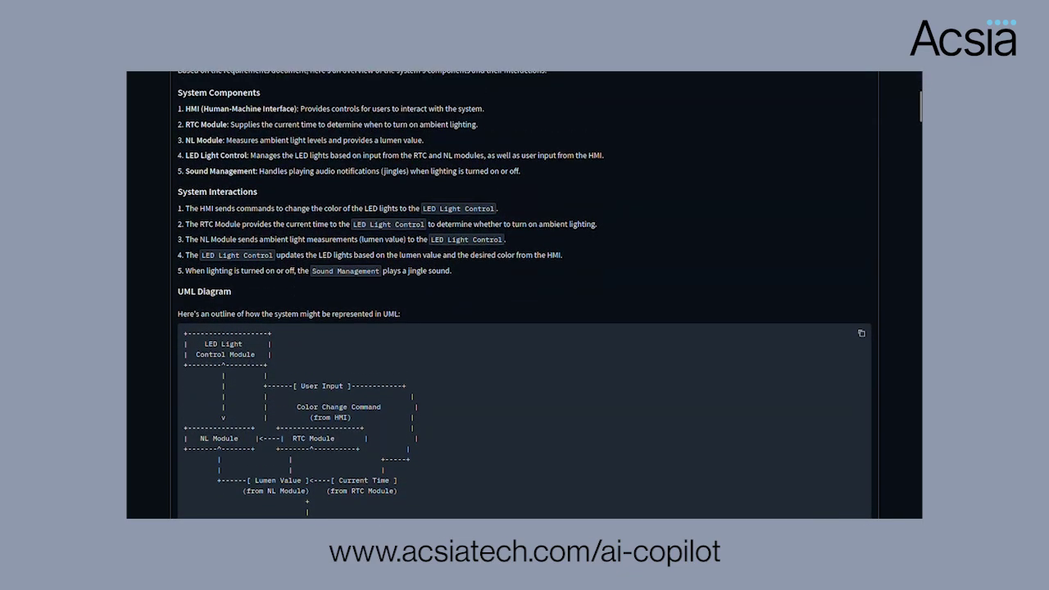
scroll(525, 295, "down", 5)
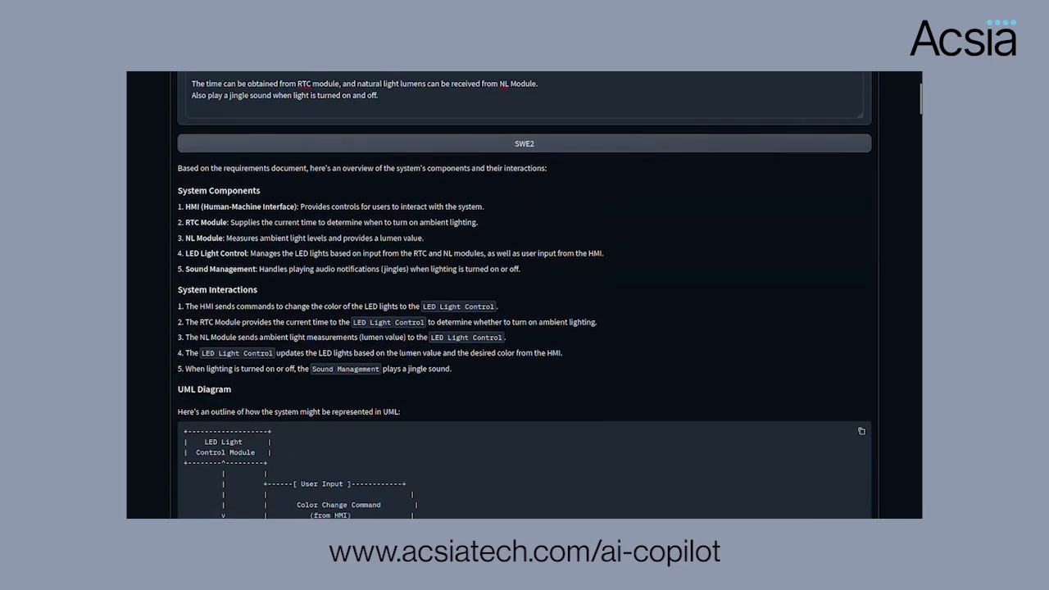
scroll(525, 295, "down", 8)
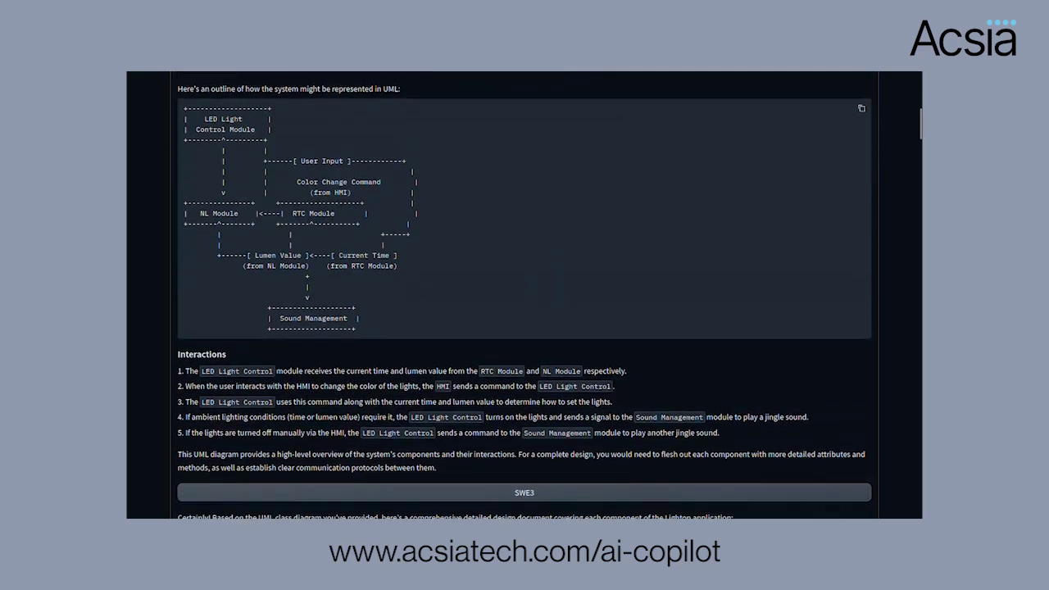
Read through the SWE3 detailed design document, from the module descriptions to the implementation, error handling and security sections
scroll(524, 295, "down", 10)
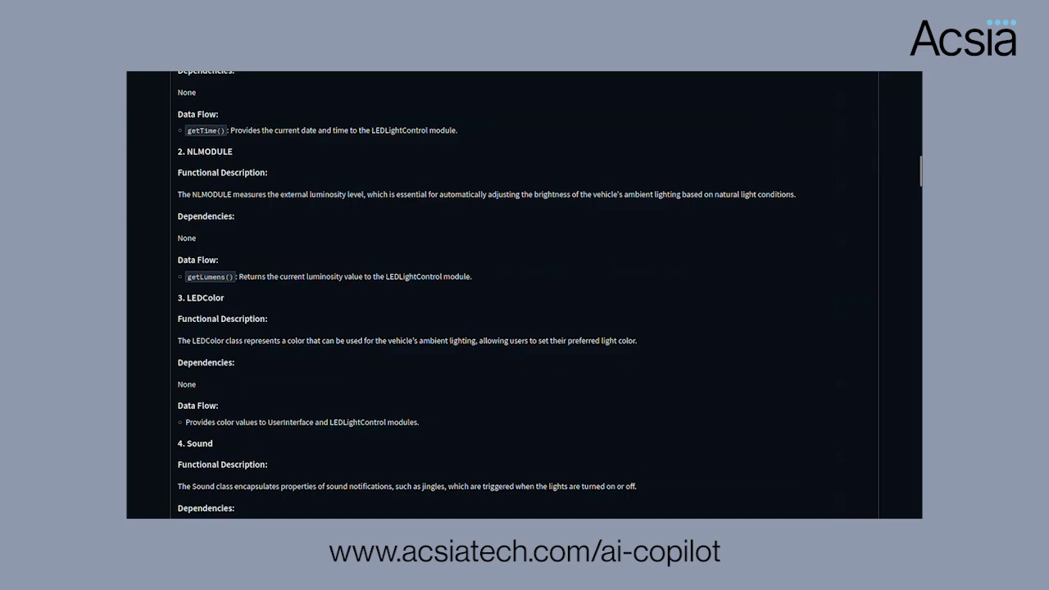
scroll(524, 295, "down", 5)
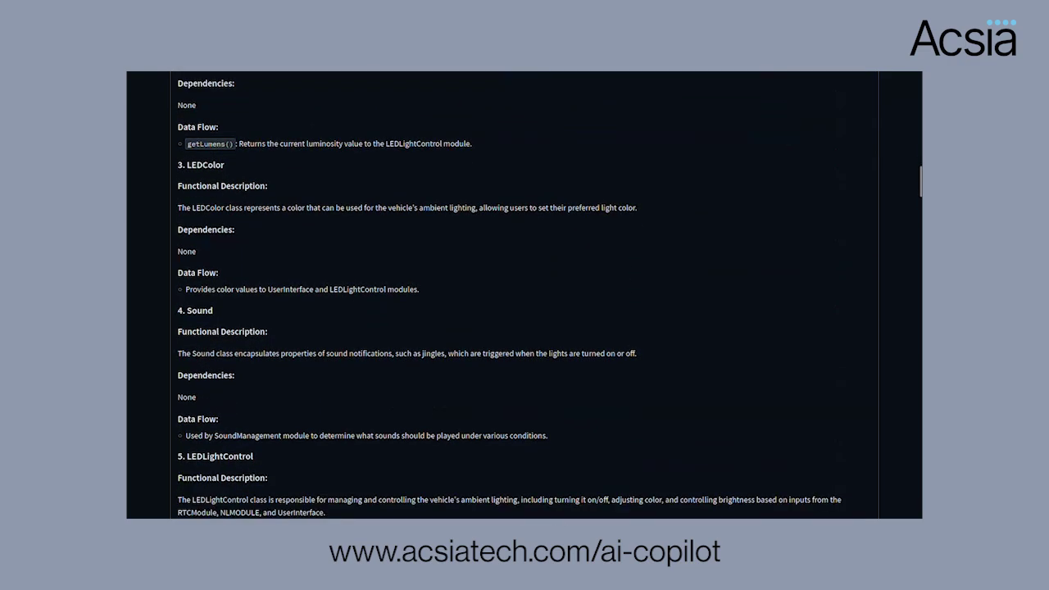
scroll(525, 295, "down", 2)
scroll(525, 295, "down", 6)
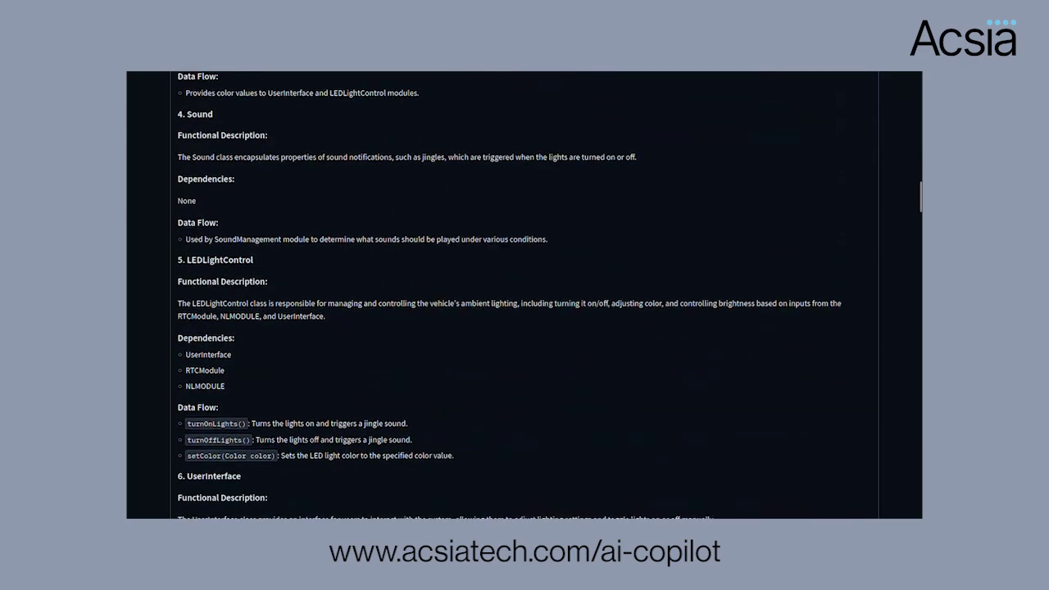
scroll(524, 295, "down", 13)
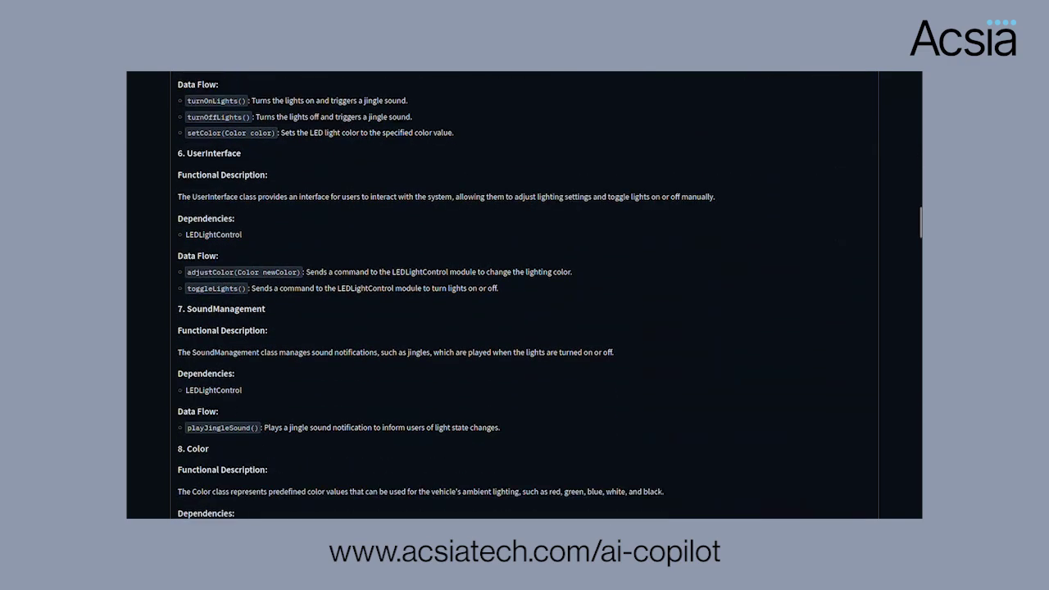
scroll(524, 295, "down", 7)
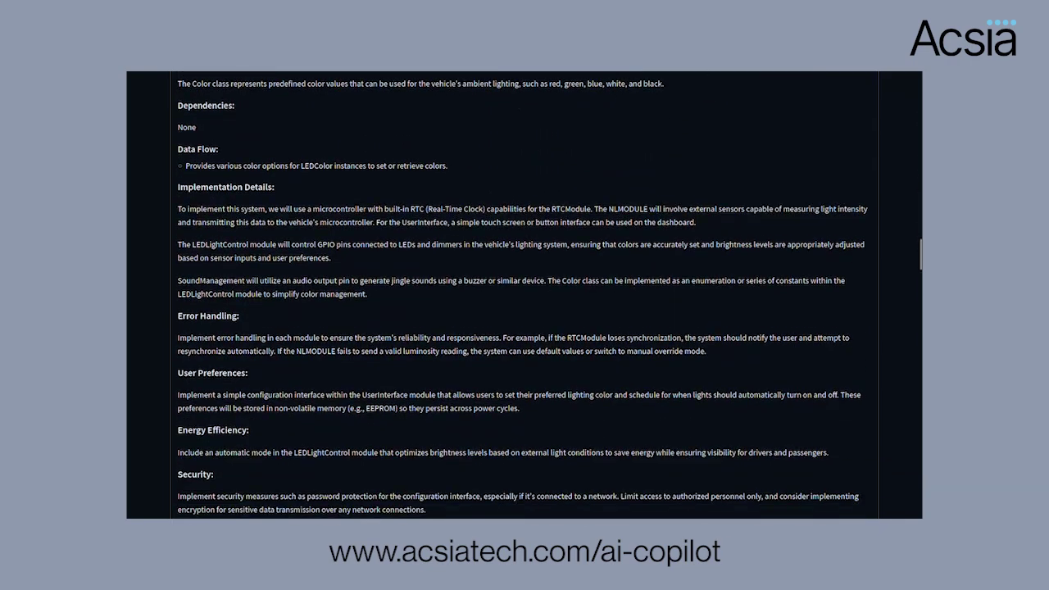
scroll(525, 295, "down", 6)
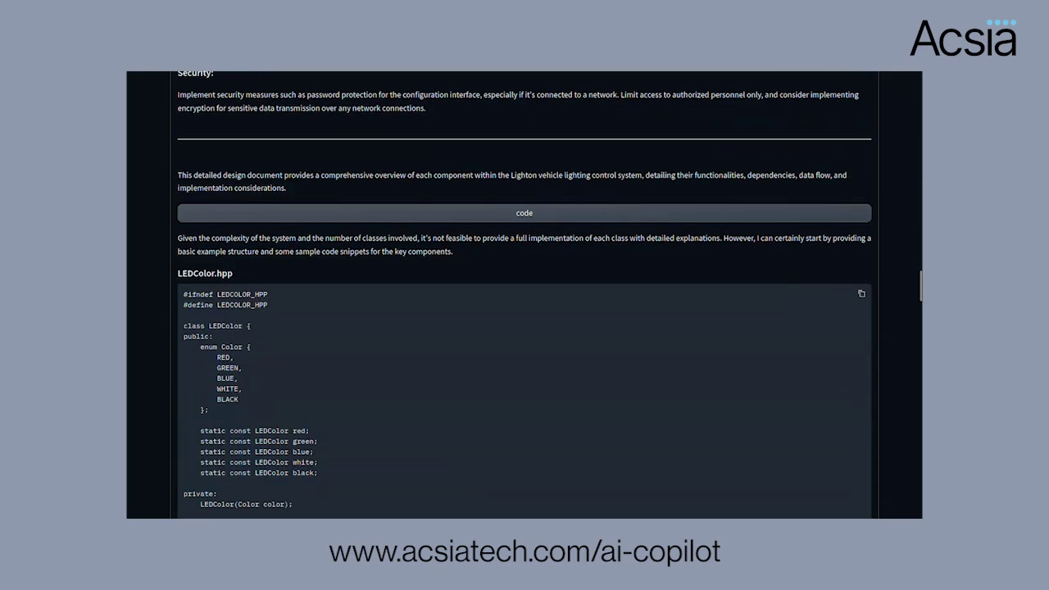
Examine the generated C++ headers and source files, from LEDColor through LEDLightControl and UserInterface to SoundManagement
scroll(524, 295, "down", 13)
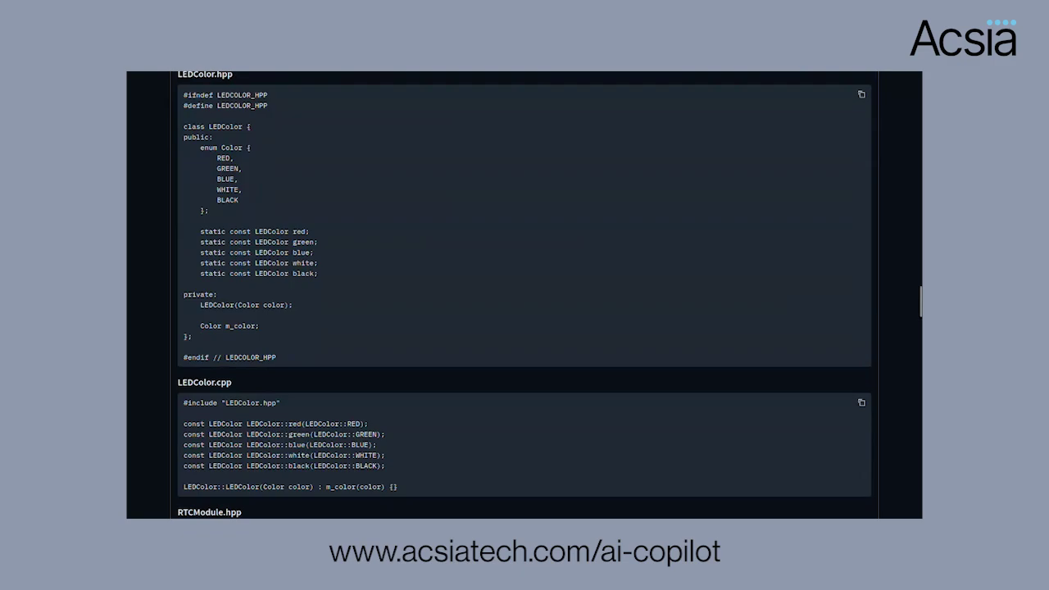
scroll(525, 295, "down", 8)
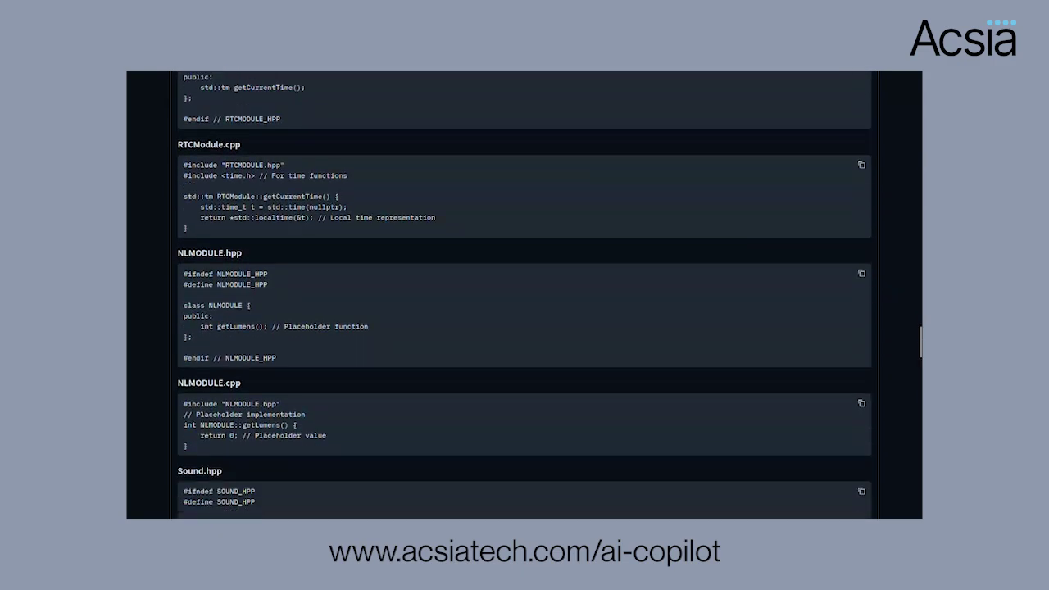
scroll(525, 295, "down", 10)
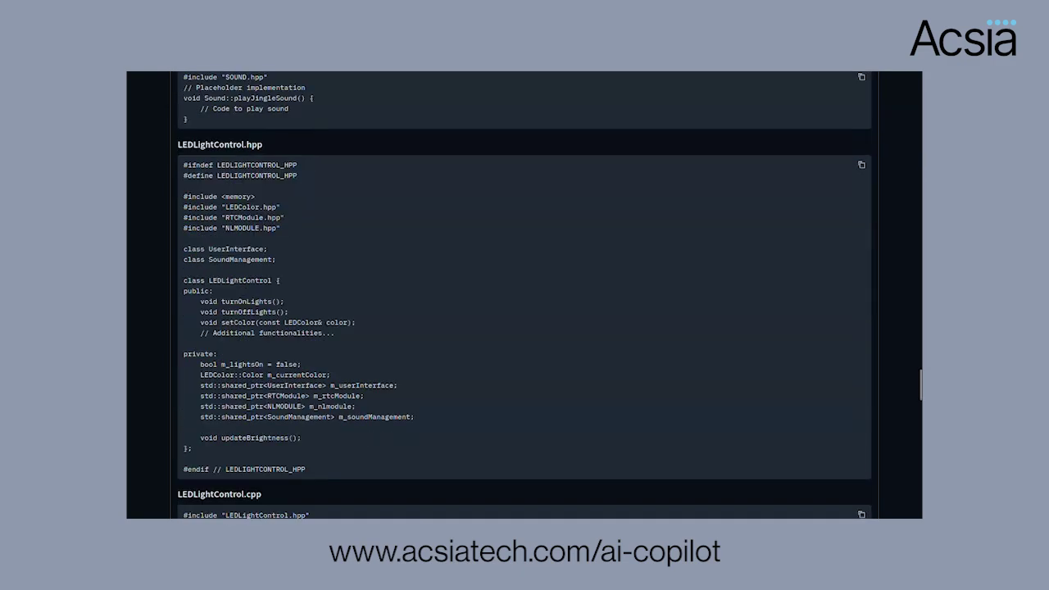
scroll(525, 295, "down", 3)
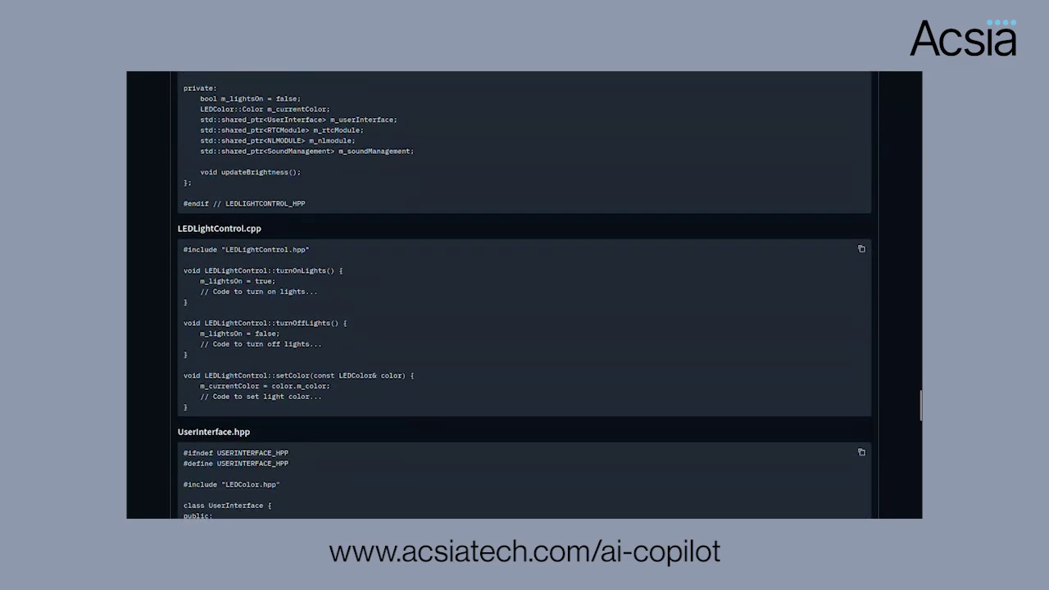
scroll(525, 295, "down", 3)
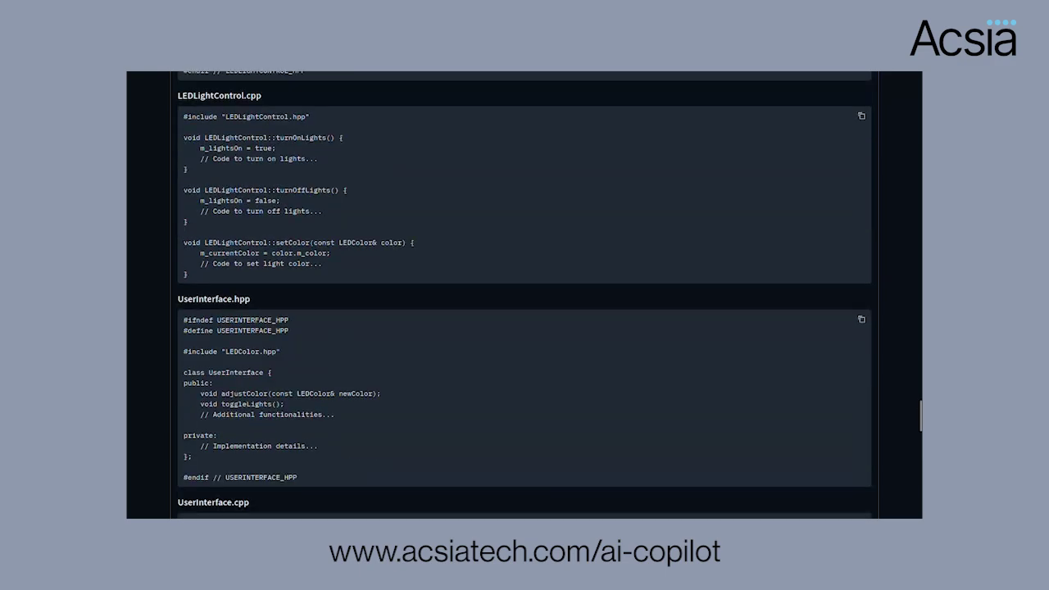
scroll(525, 295, "down", 8)
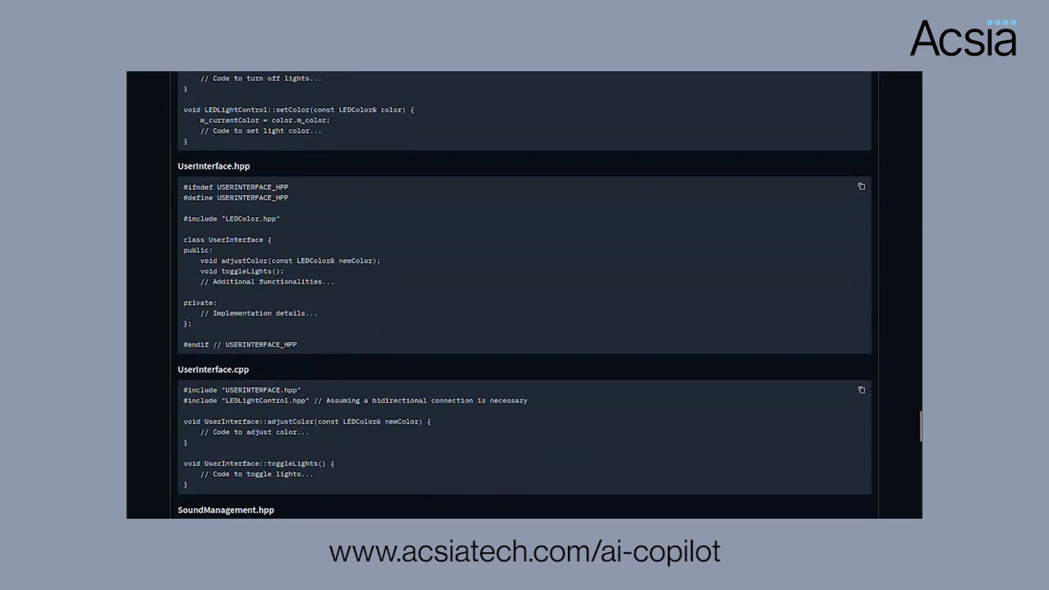
scroll(524, 295, "down", 8)
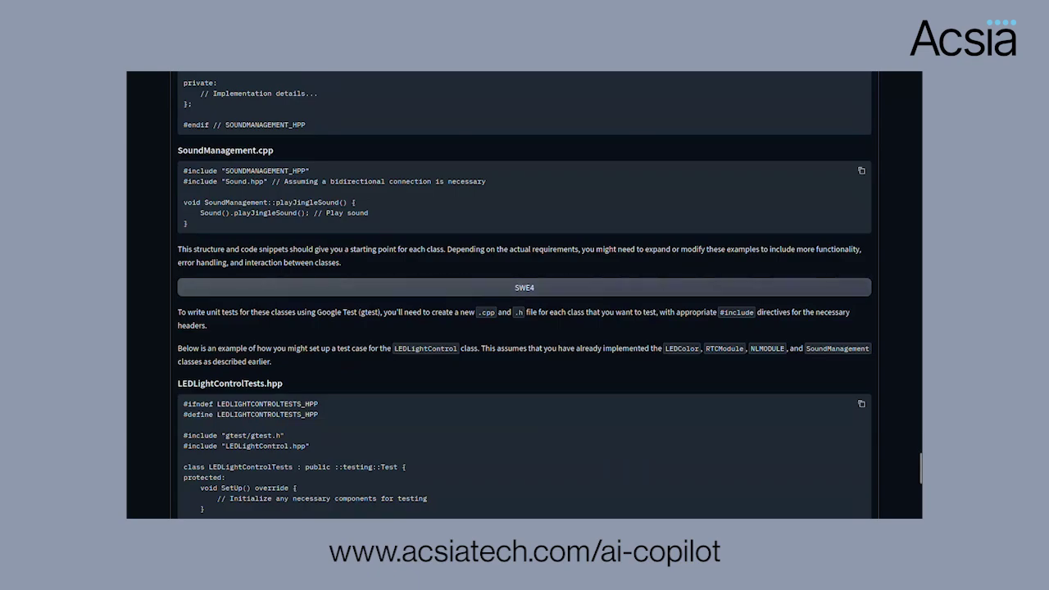
Examine the SWE4 Google Test files LEDLightControlTests.hpp and LEDLightControlTests.cpp and the closing notes on running the tests
scroll(524, 295, "down", 6)
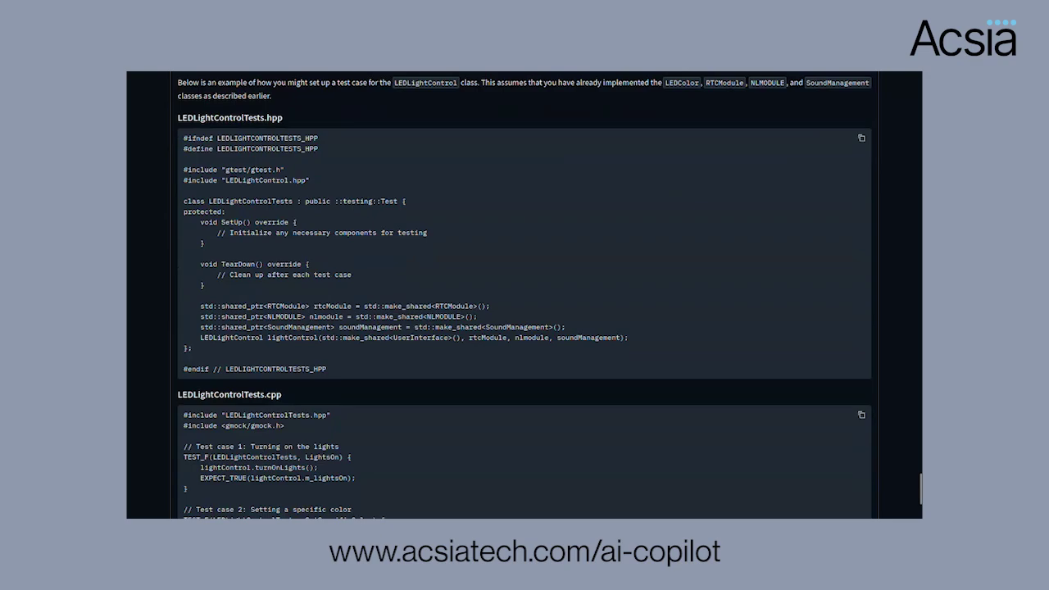
scroll(524, 295, "down", 3)
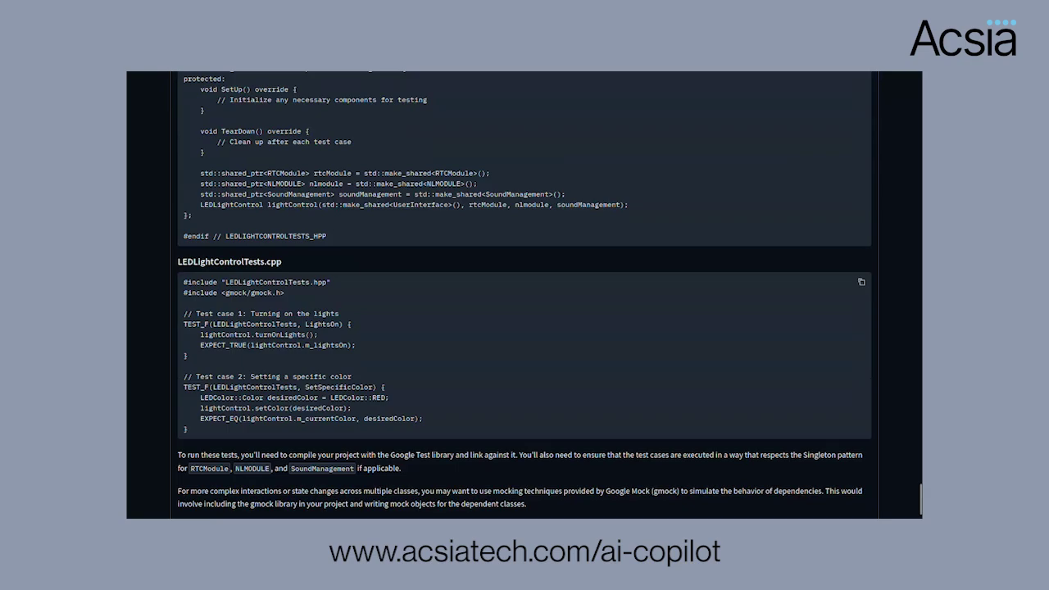
scroll(525, 295, "down", 1)
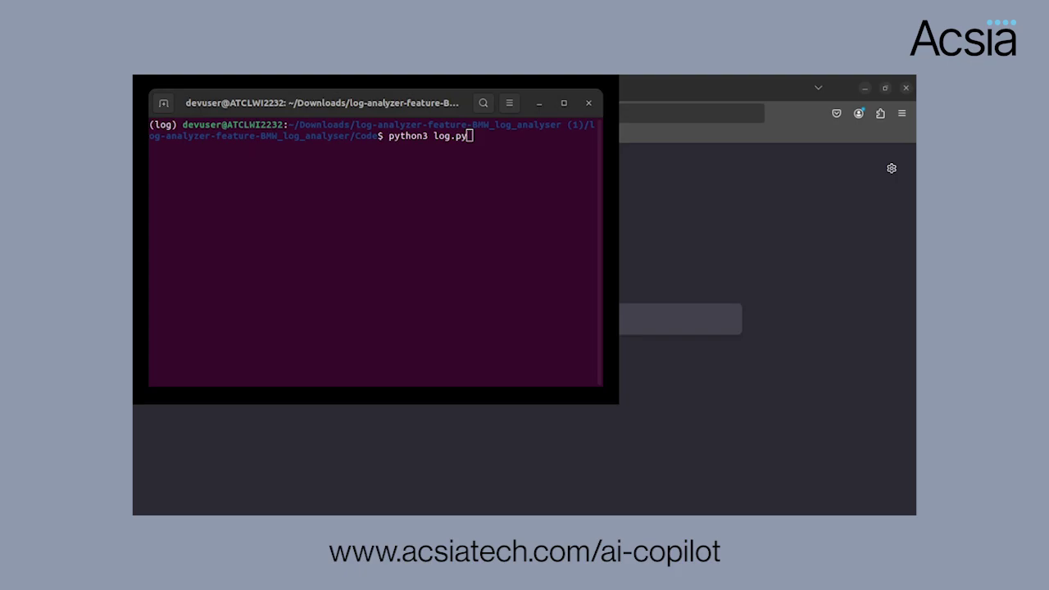
Run the log analysis script with python3 log.py in the terminal, and switch to the browser showing the results table
left_click(361, 186)
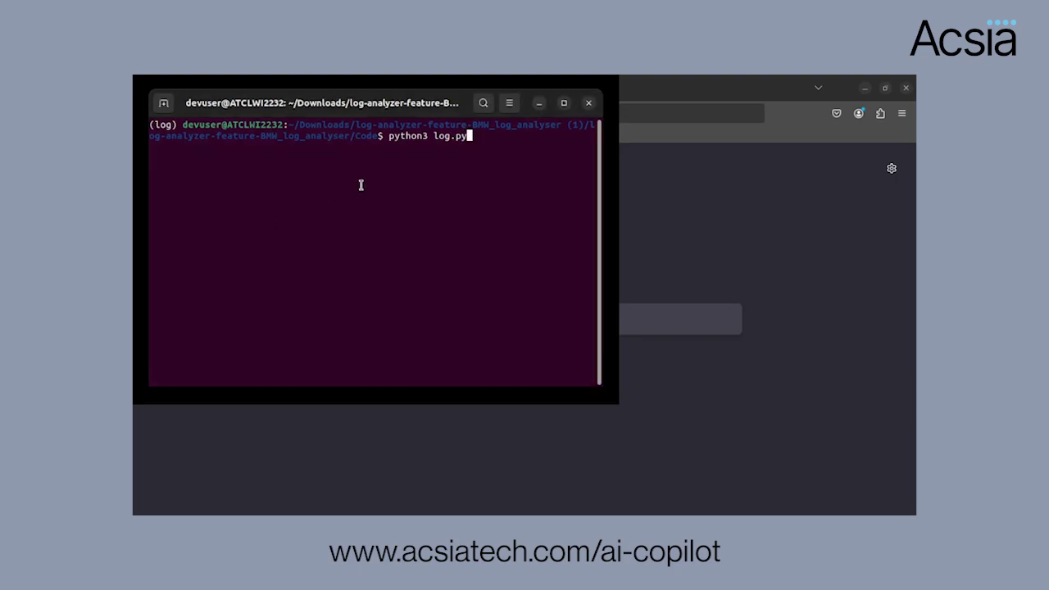
key("Return")
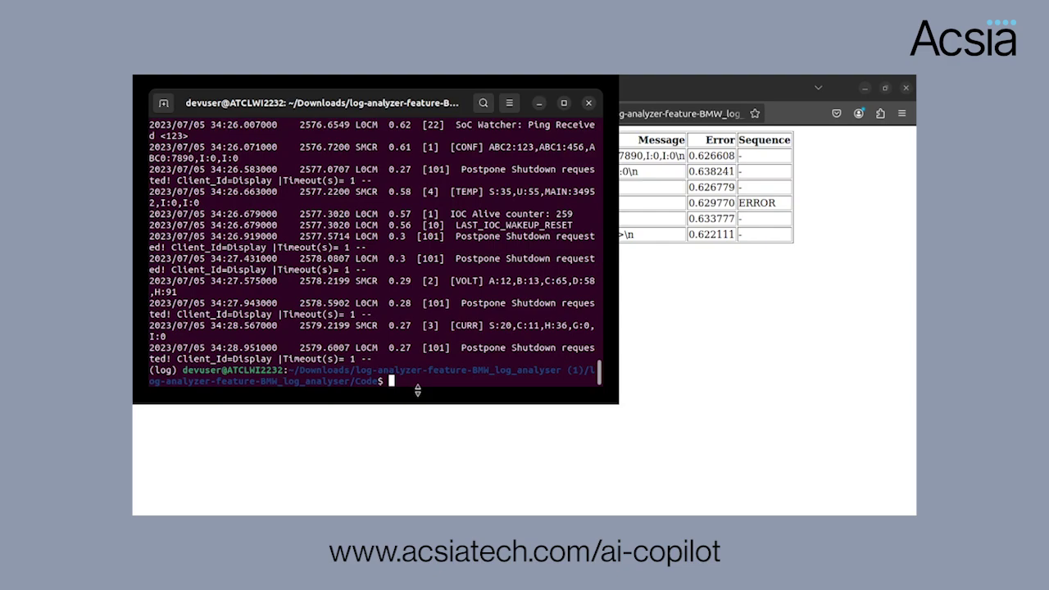
key("alt+Tab")
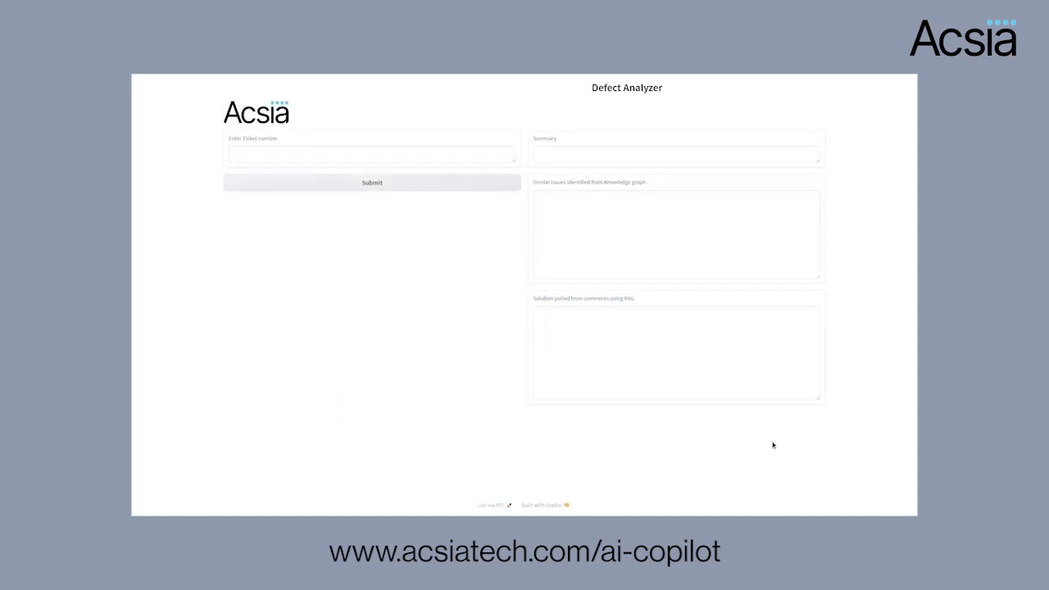
Submit ticket ACSIA-22211 to the Defect Analyzer and review the similar issues identified from the knowledge graph
left_click(404, 156)
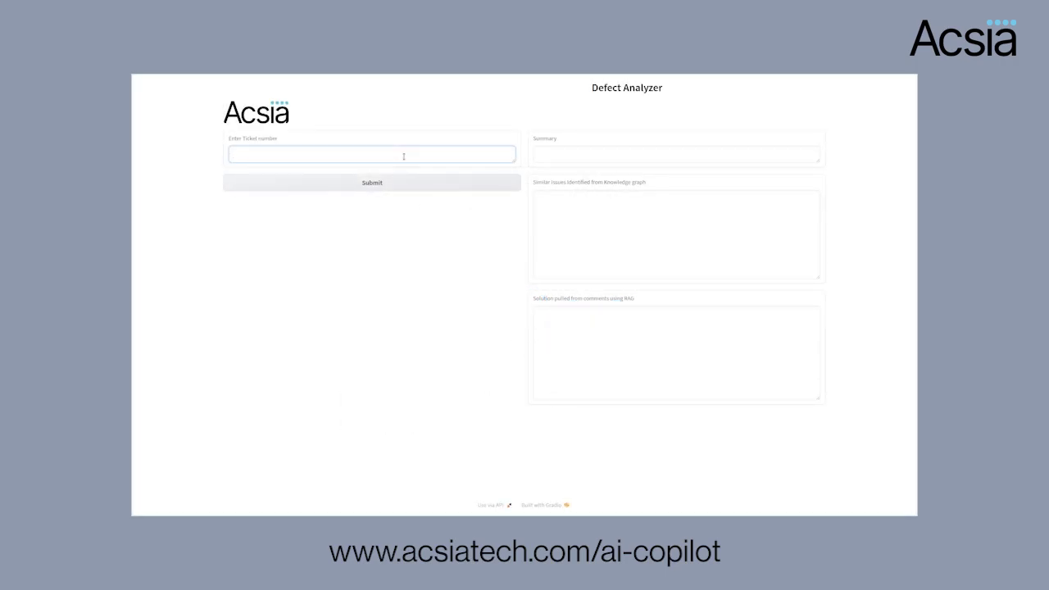
type("ACSIA-22211")
left_click(393, 182)
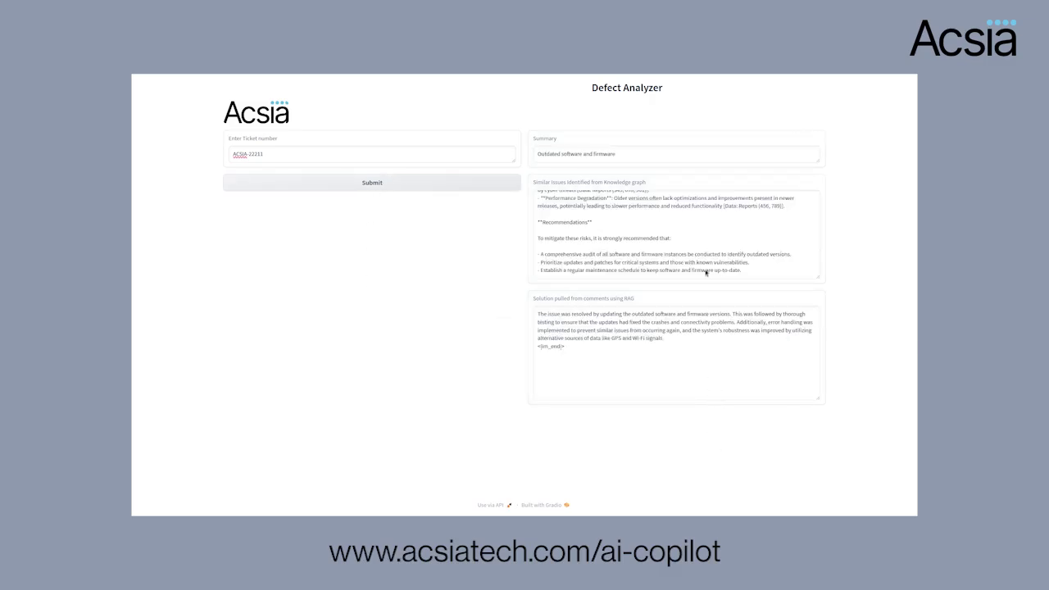
scroll(700, 254, "up", 5)
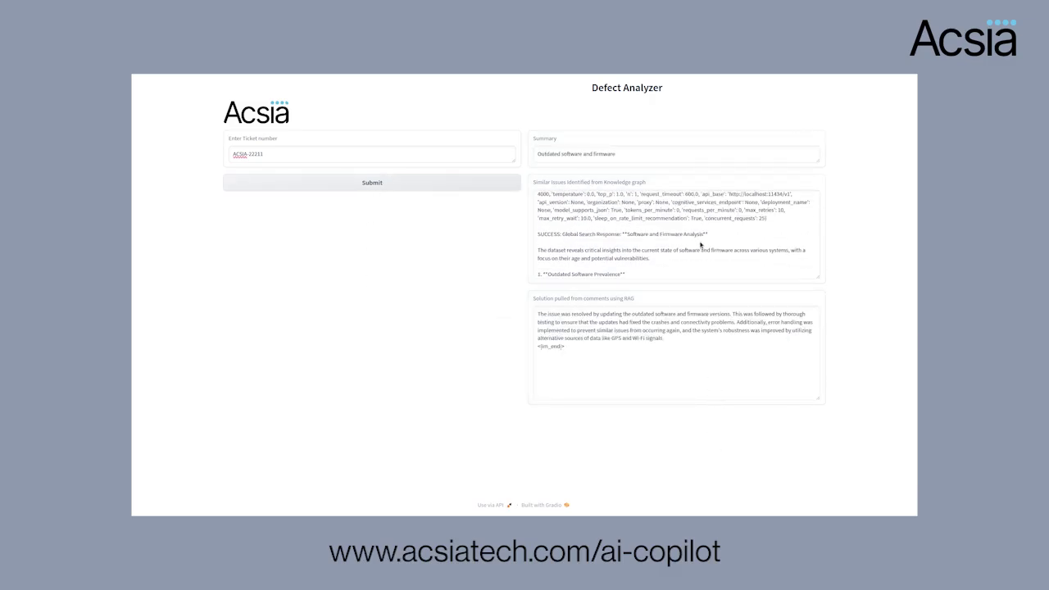
scroll(701, 244, "down", 5)
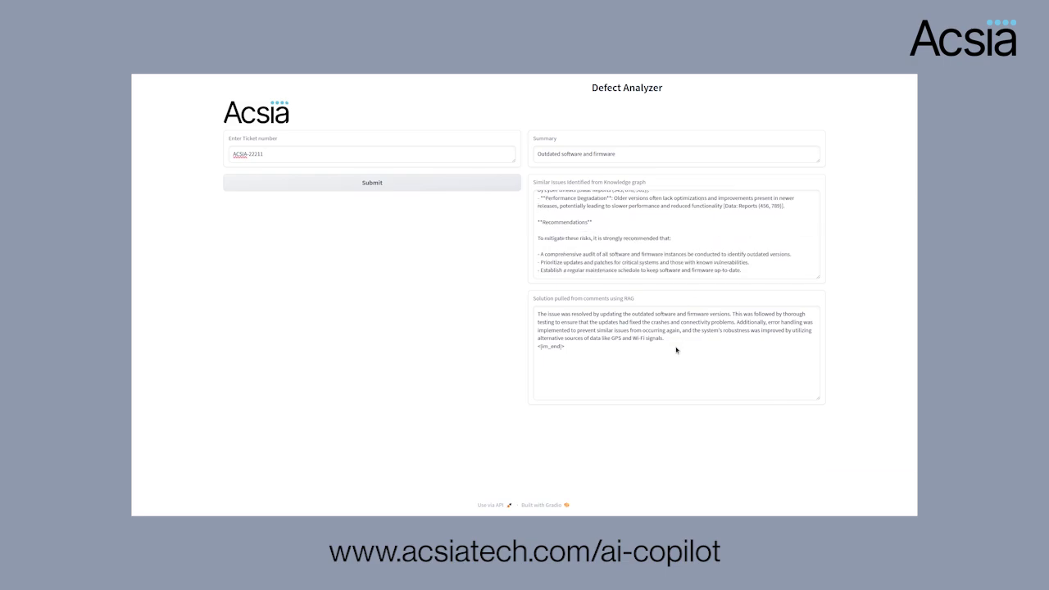